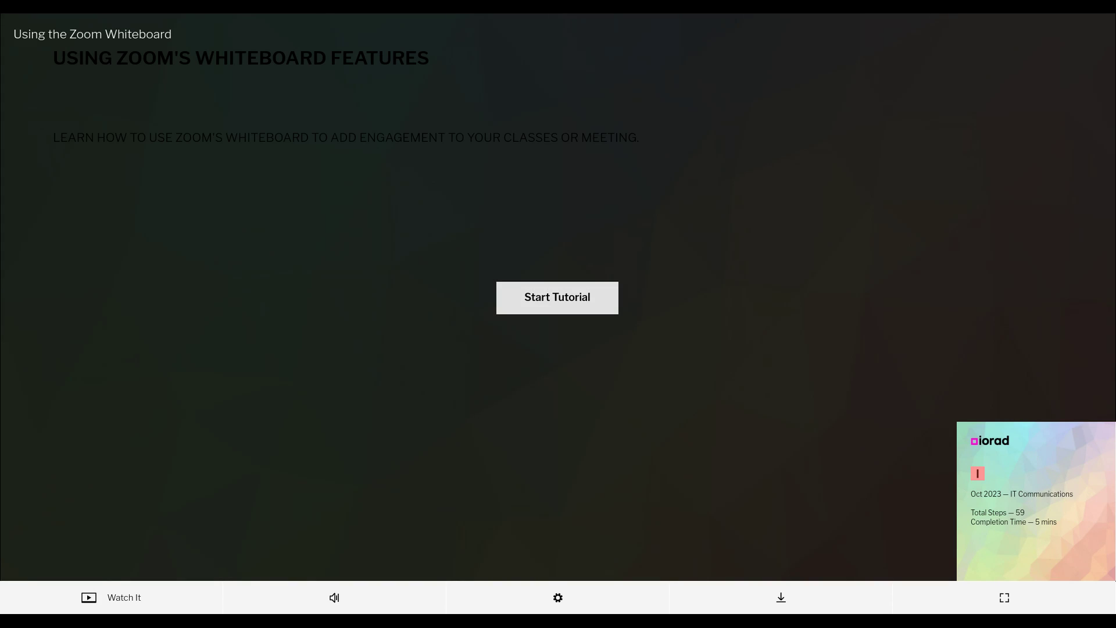
Create a new whiteboard in the meeting in Collaborating mode, with persistent access allowed for verified participants
click(557, 298)
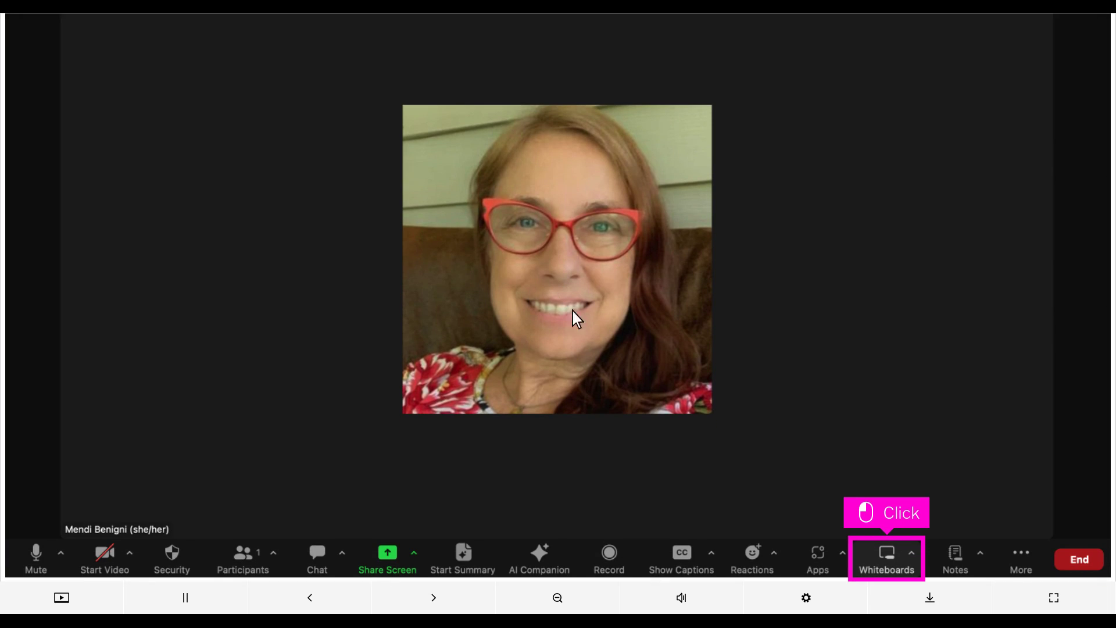
click(888, 563)
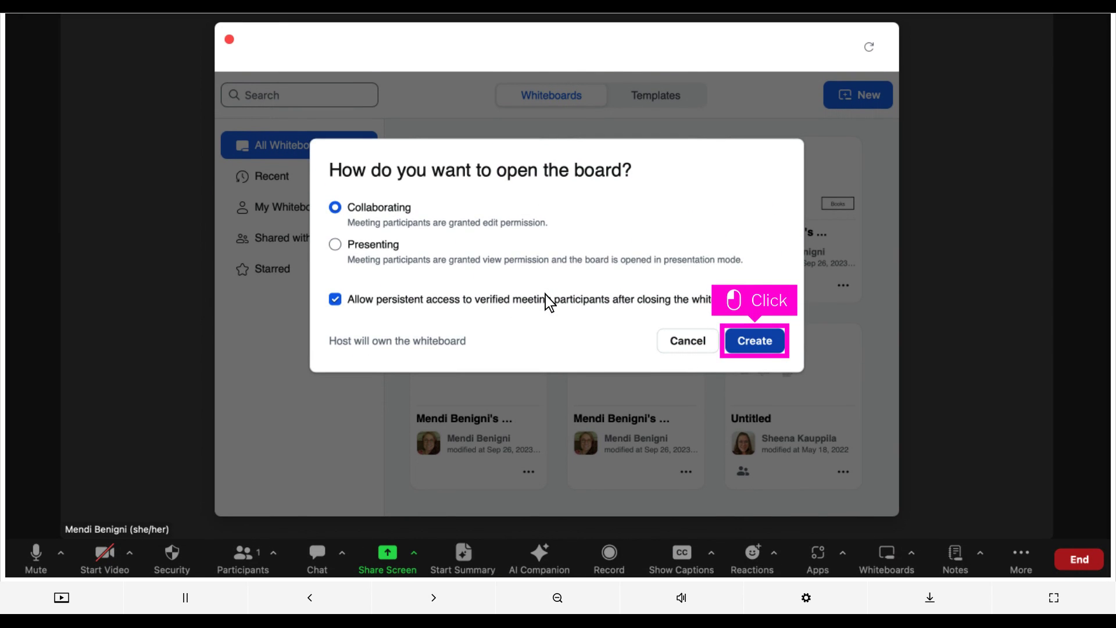
click(754, 341)
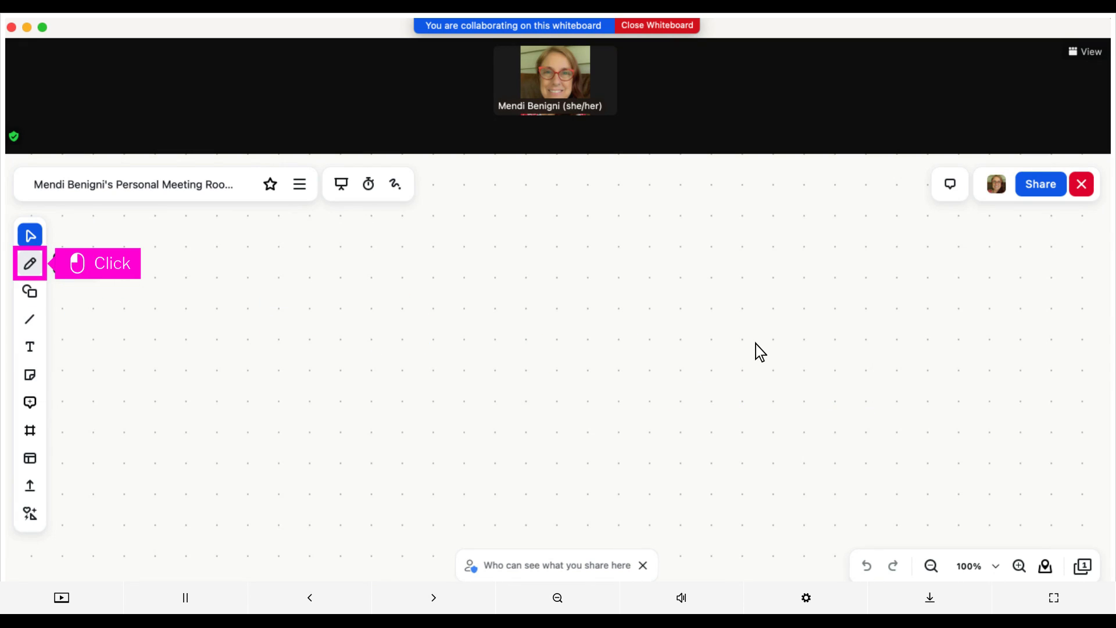
Draw a thin black wavy line with the pen and a thick grey highlighter stroke just below it
click(30, 264)
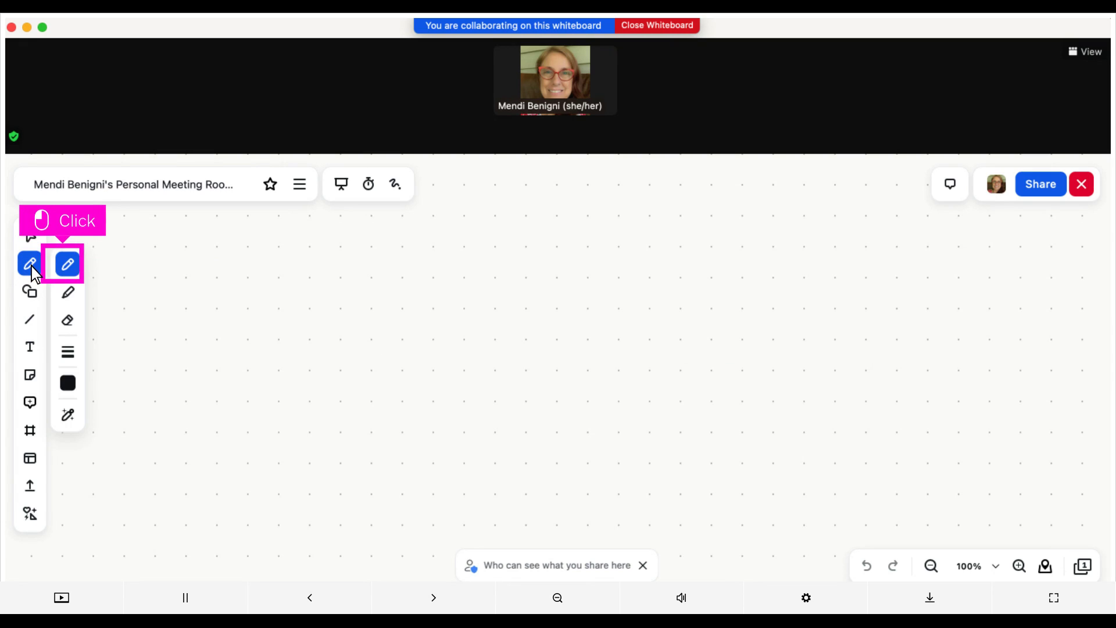
click(69, 267)
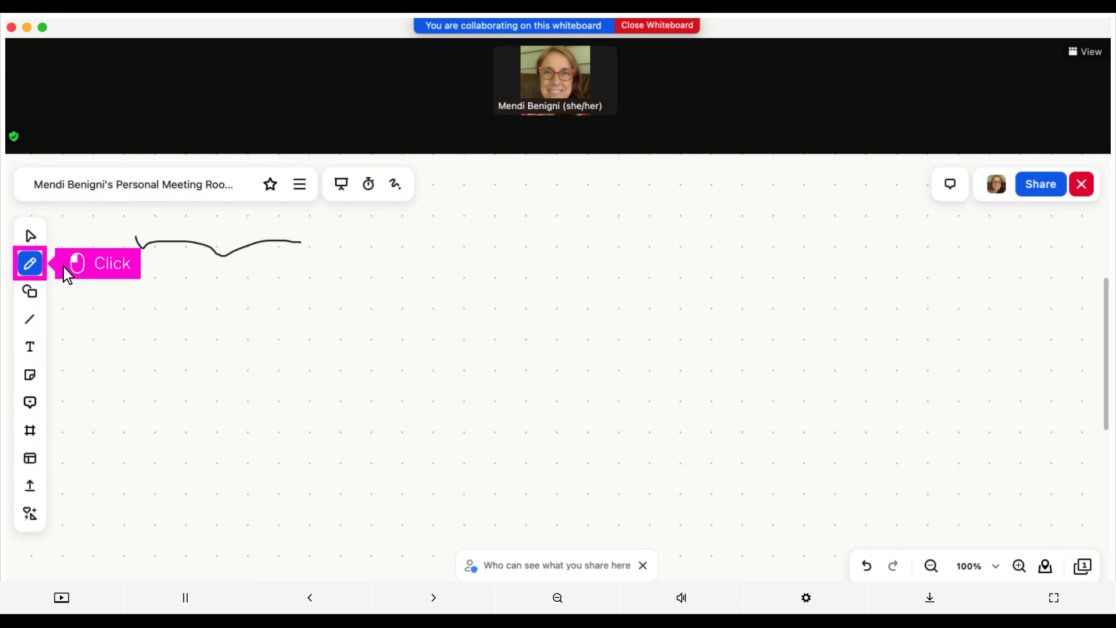
click(32, 267)
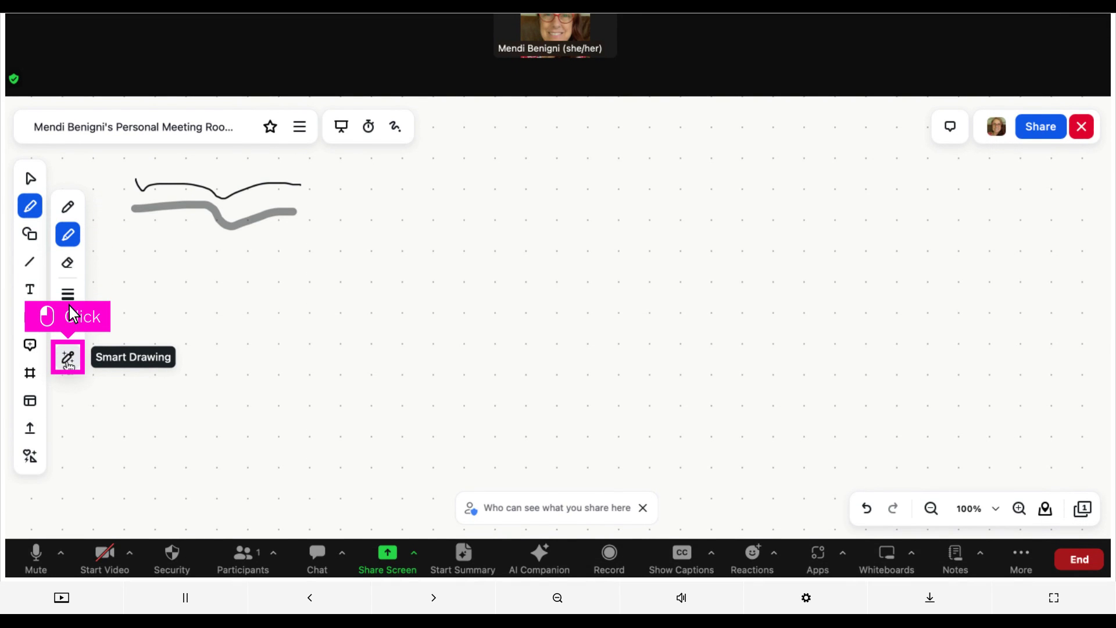
Draw a large grey ellipse with Smart Drawing beside the freehand strokes and select it
click(68, 356)
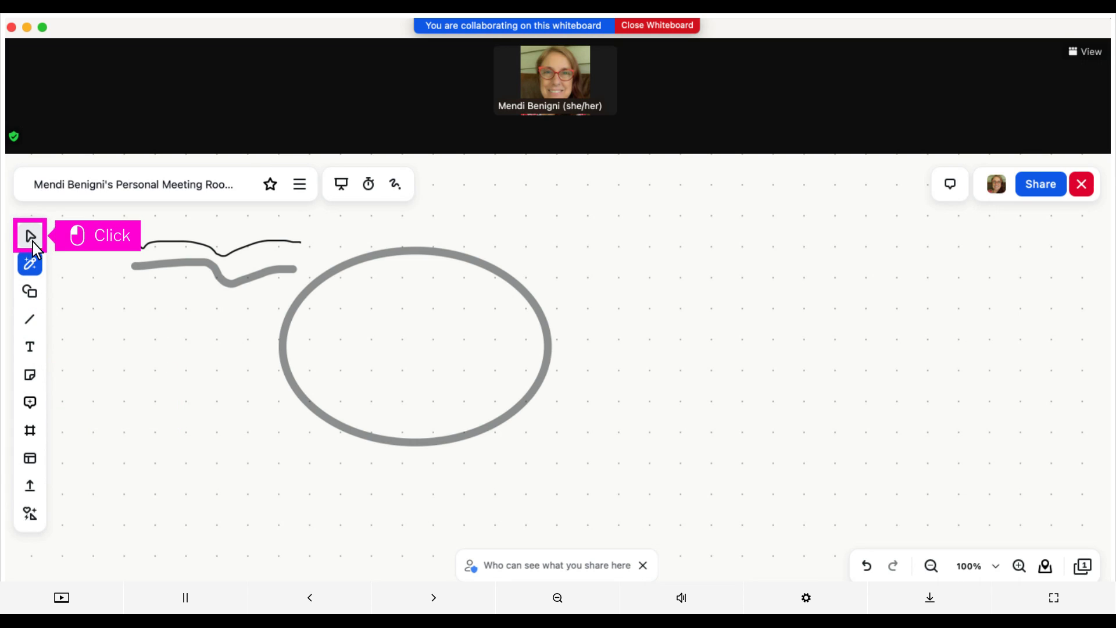
click(32, 235)
click(31, 235)
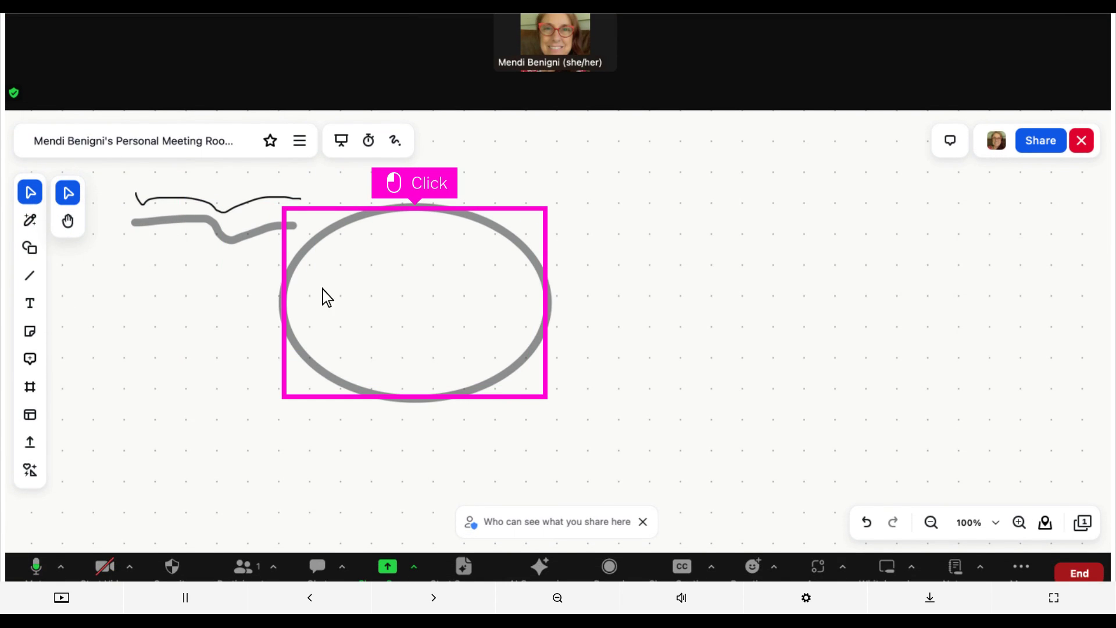
click(416, 311)
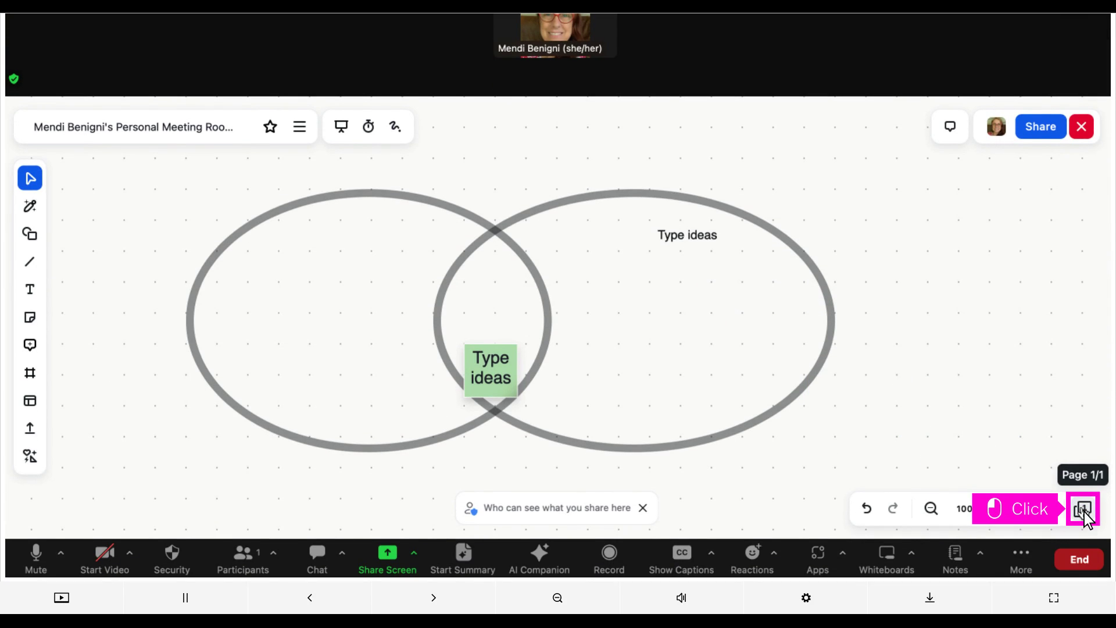
Add a second page with a Kanban board and select its "Come up with a slogan" card in the In progress column
click(1084, 511)
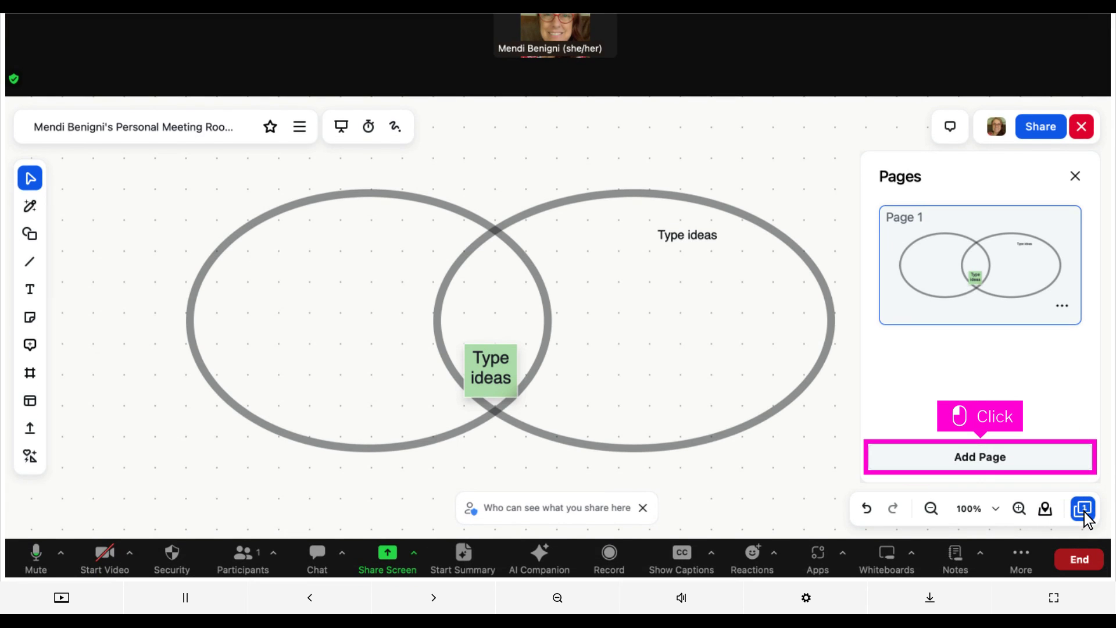
click(981, 459)
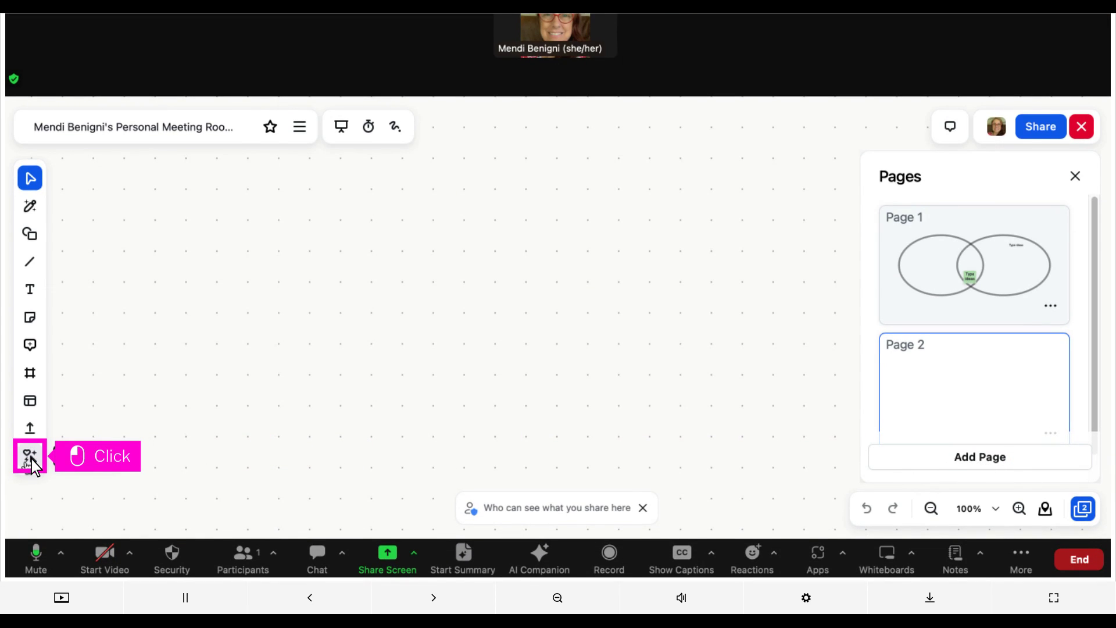
click(30, 457)
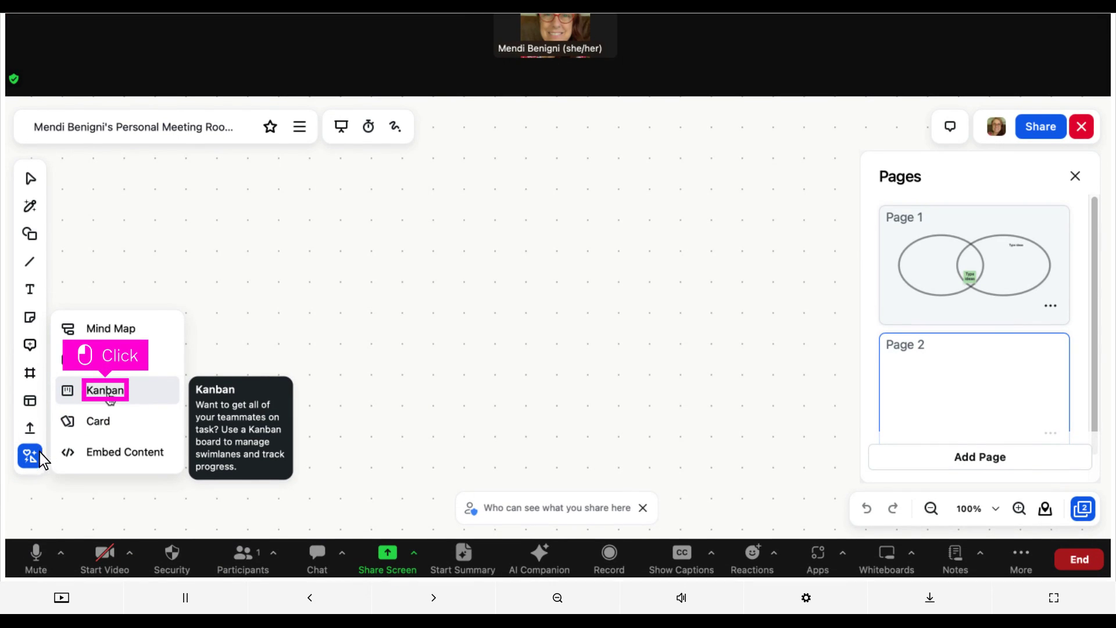
click(105, 390)
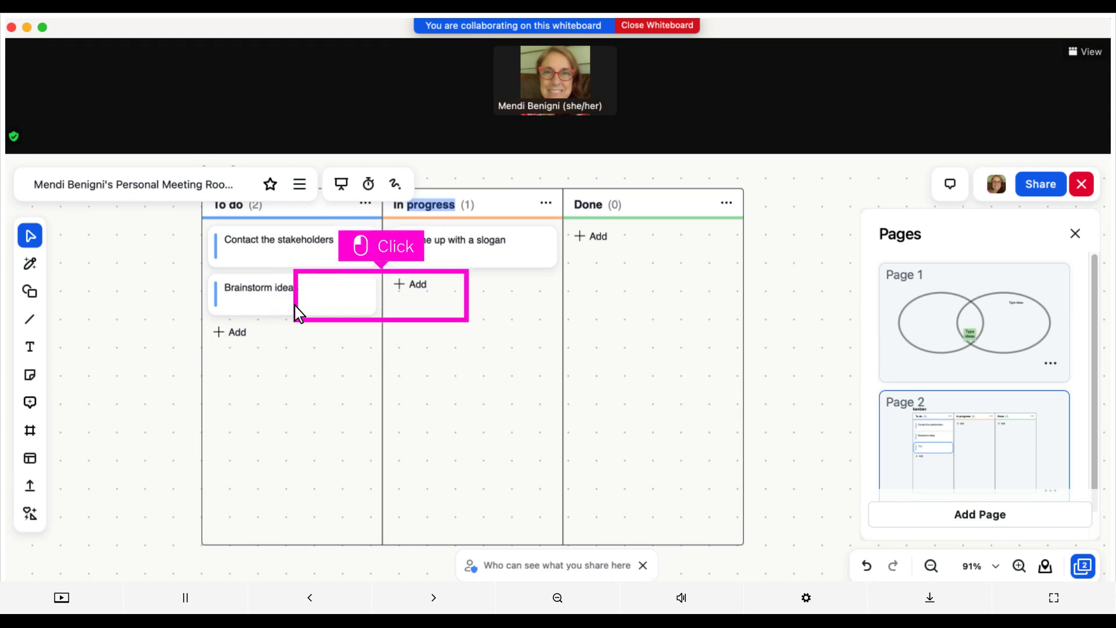
click(474, 250)
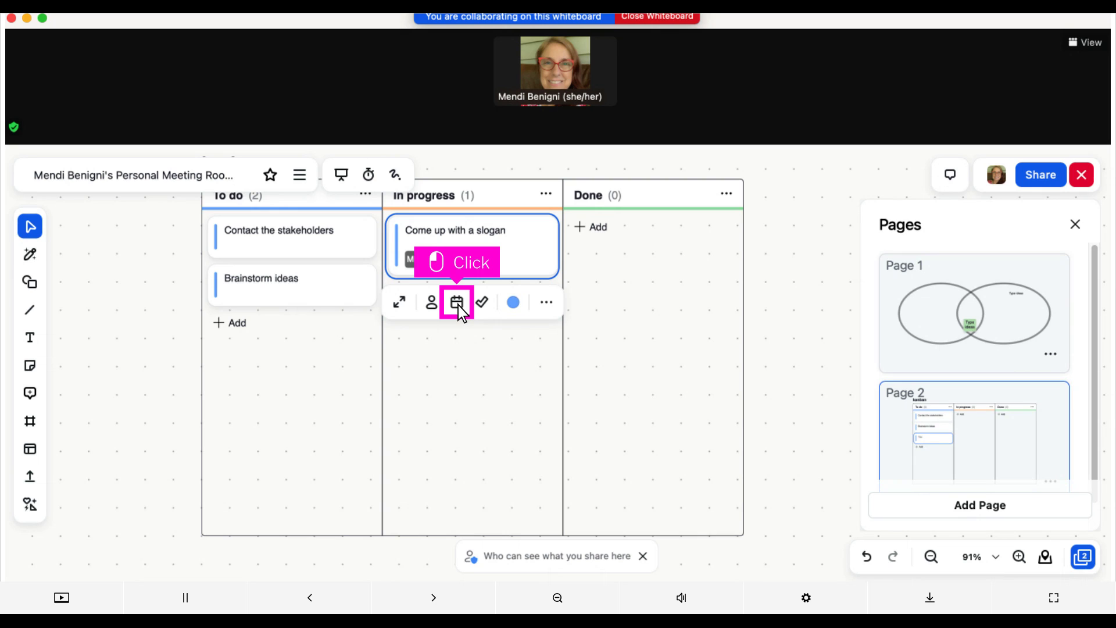
Add a third page to the whiteboard and open the countdown timer
click(1083, 557)
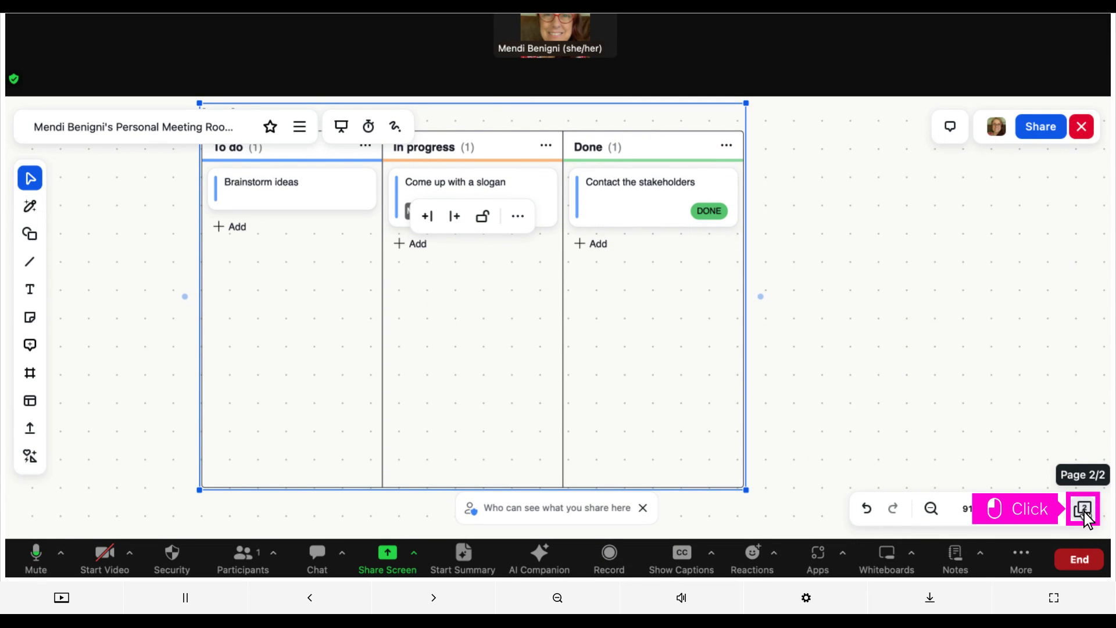
click(1083, 510)
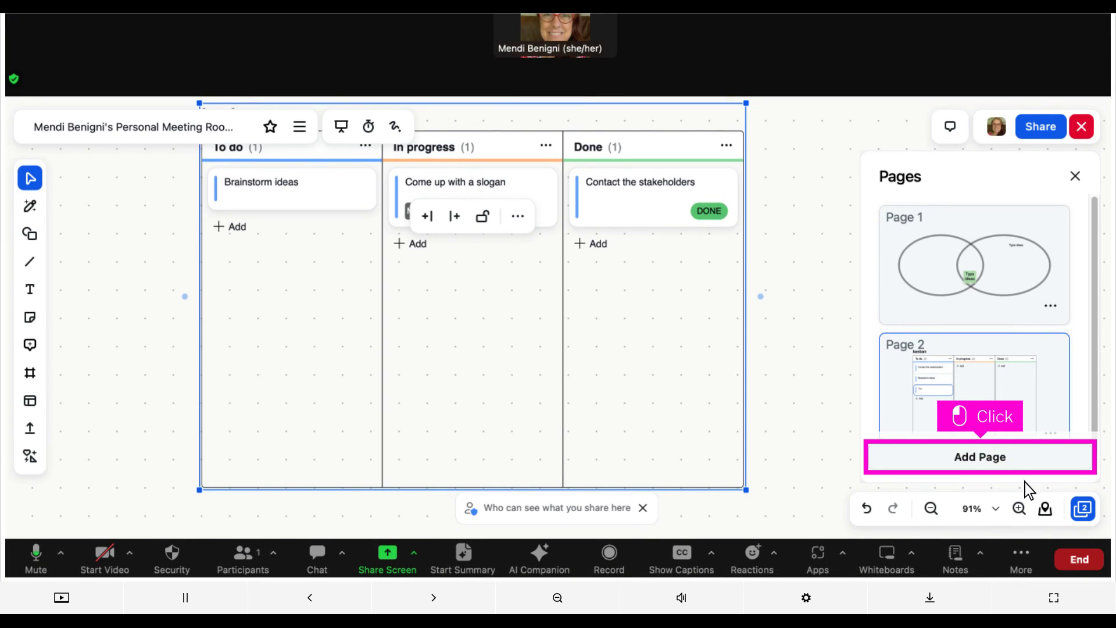
click(981, 459)
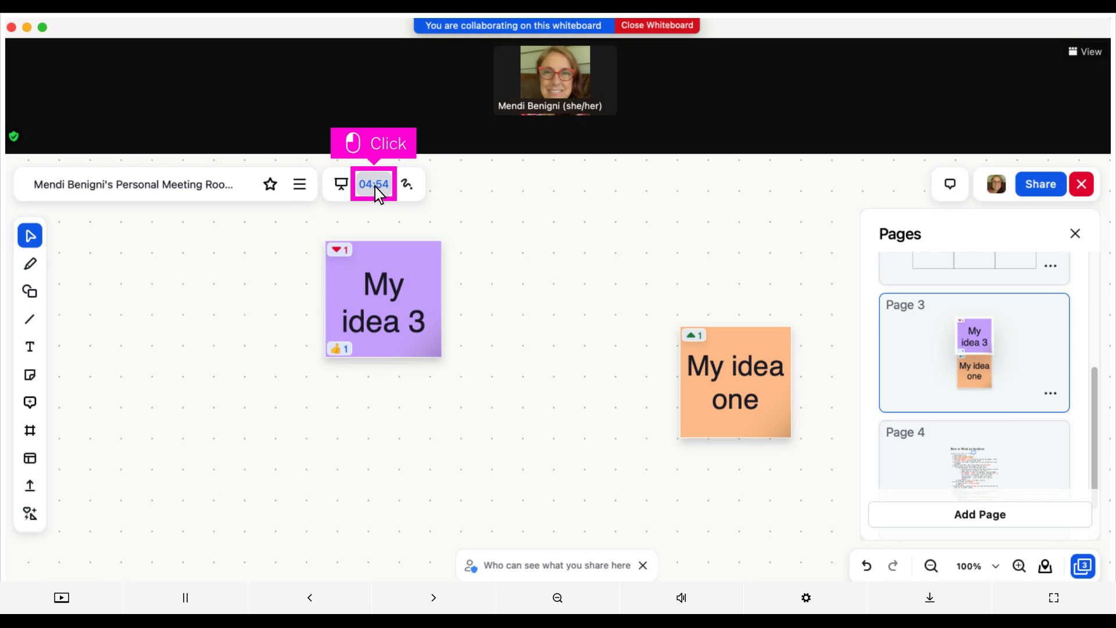
click(374, 185)
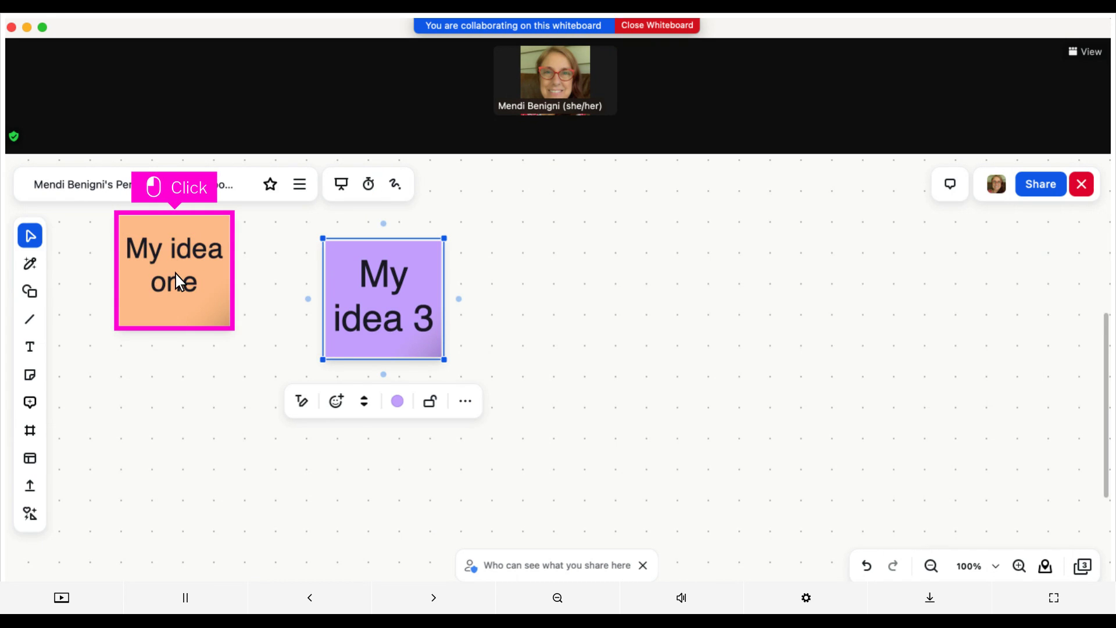
Vote up the orange "My idea one" sticky note and vote down the purple "My idea 3" sticky note
click(175, 274)
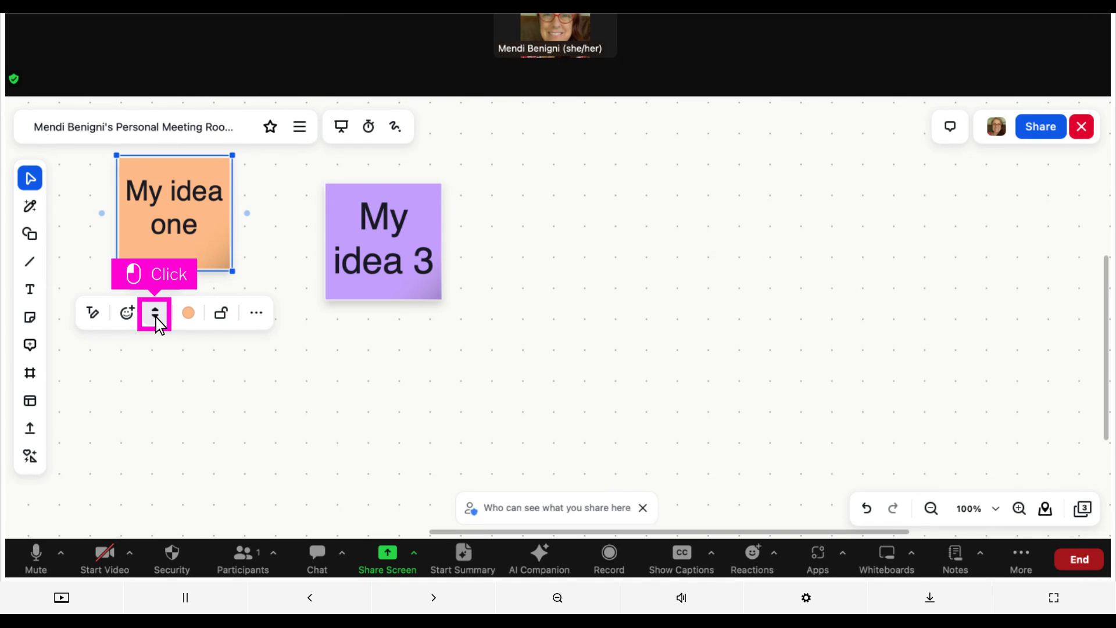
click(155, 314)
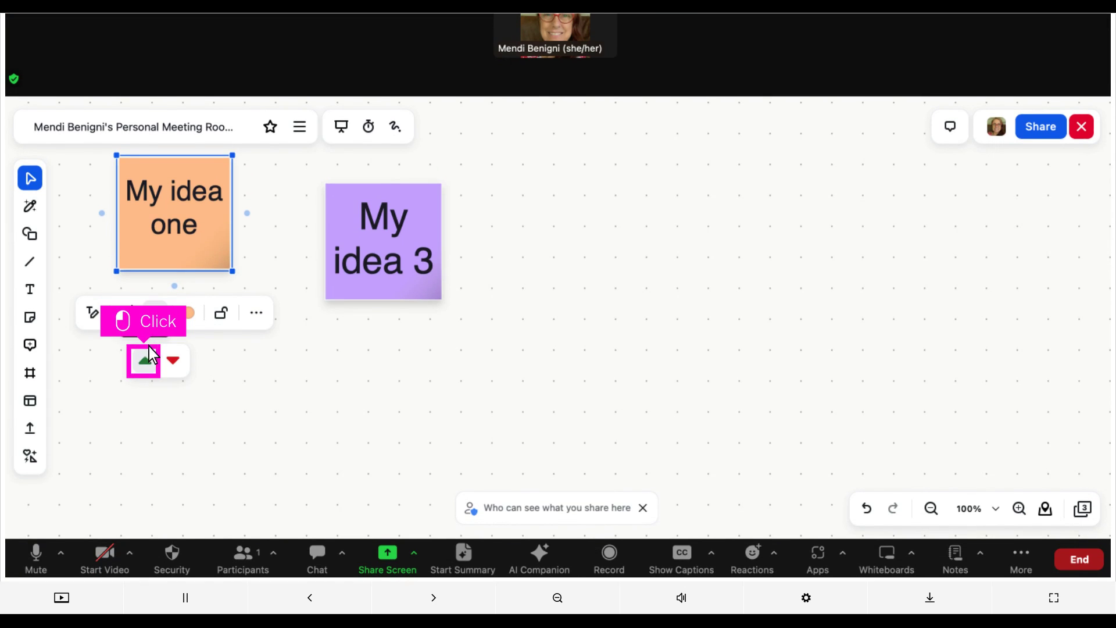
click(145, 363)
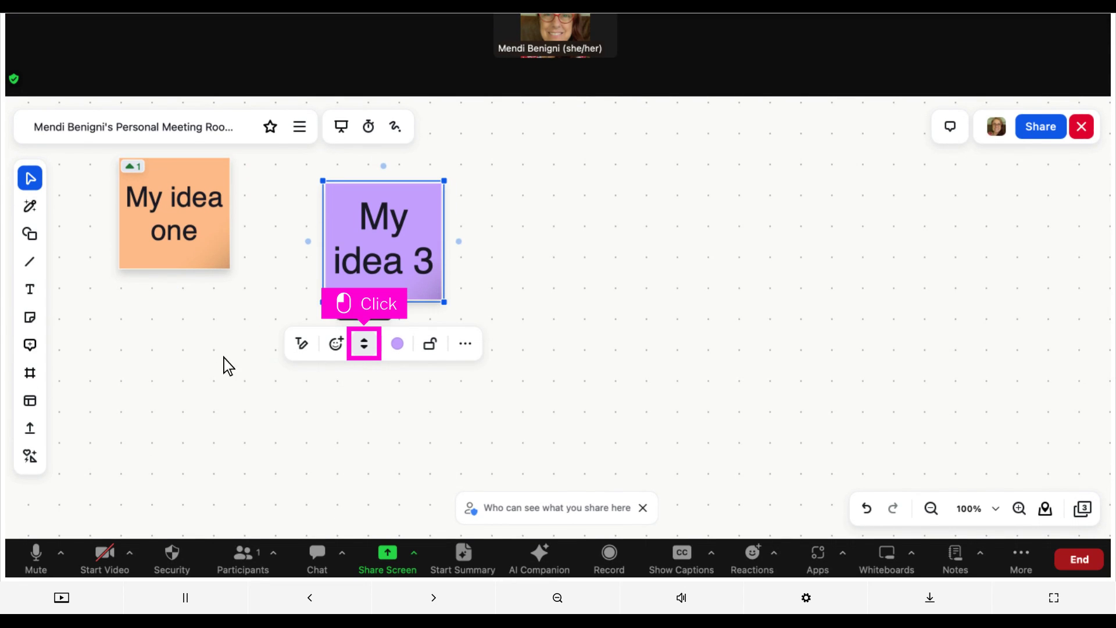
click(365, 347)
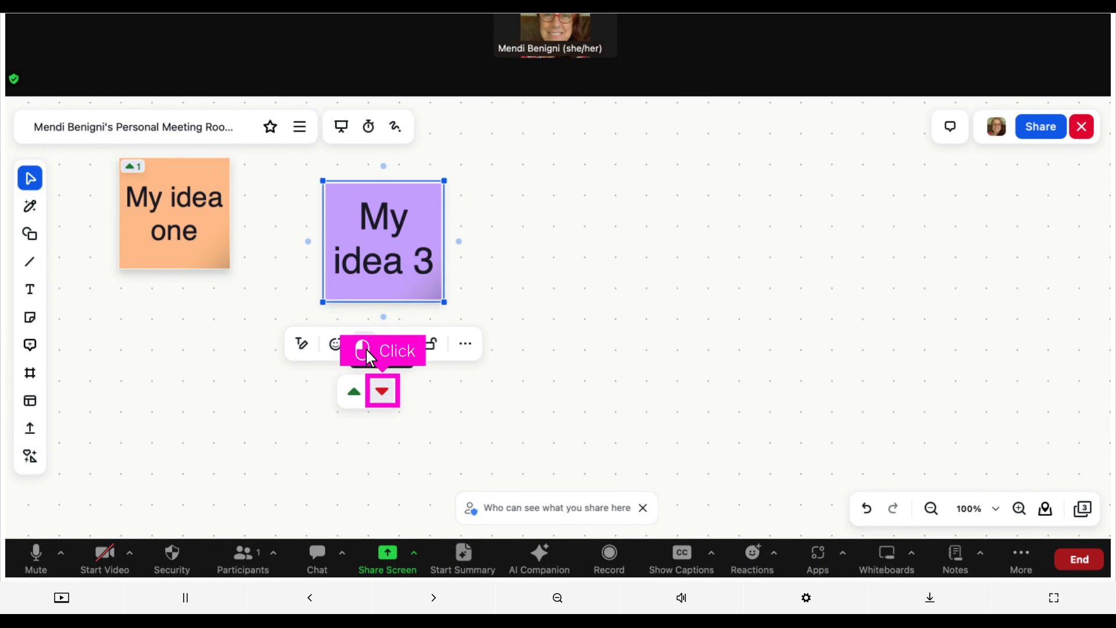
click(383, 391)
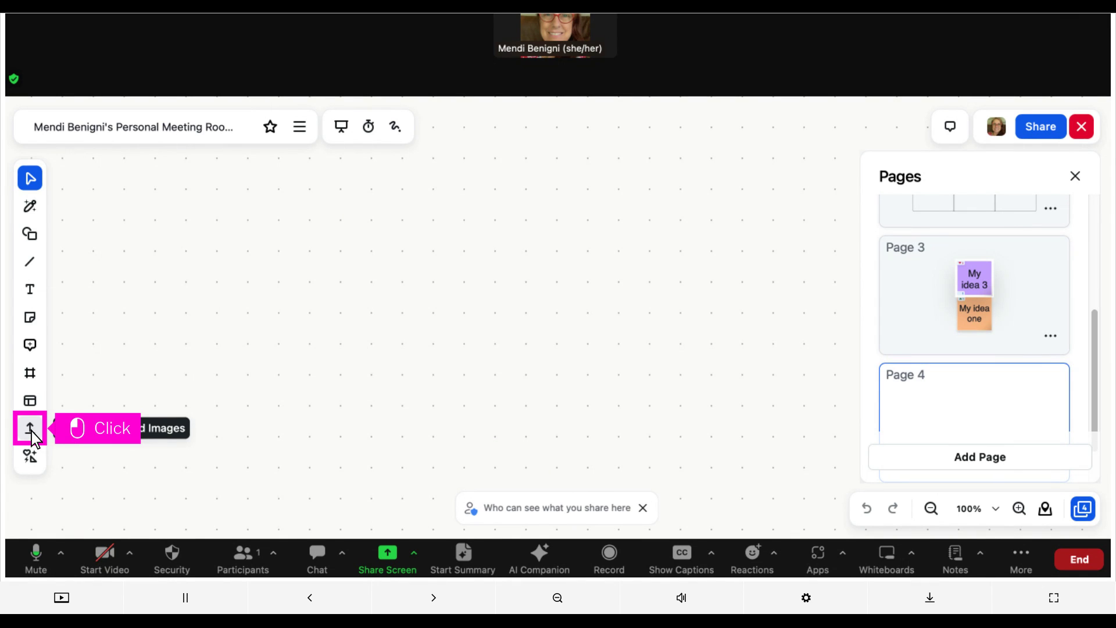
Upload the "How to Work an Incident" document onto page 4 and place a comment near its first subheading
click(30, 429)
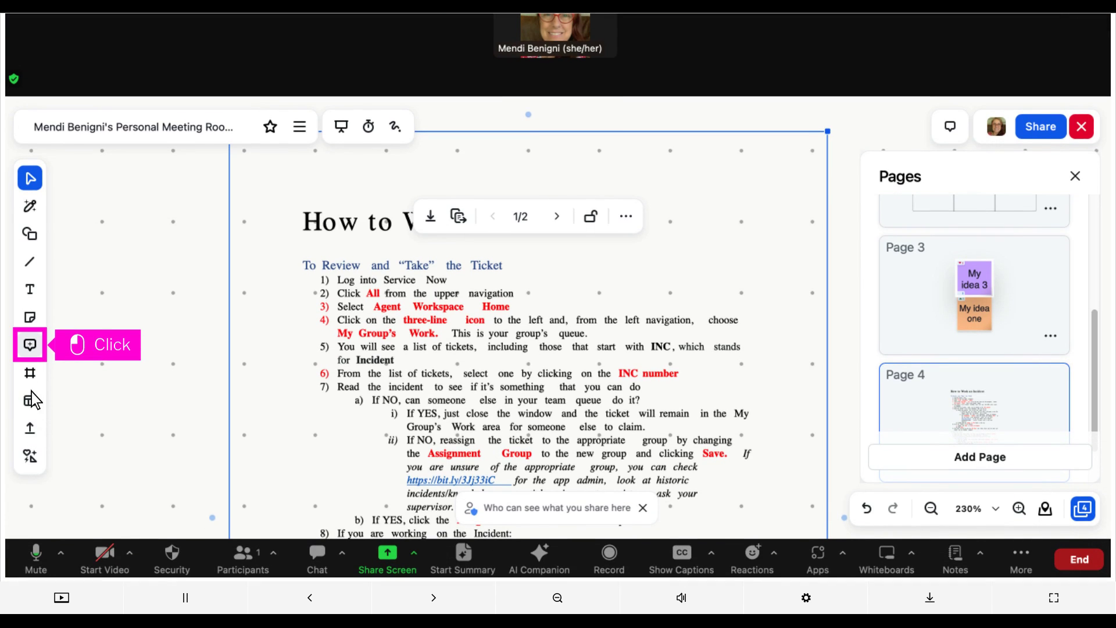
click(32, 349)
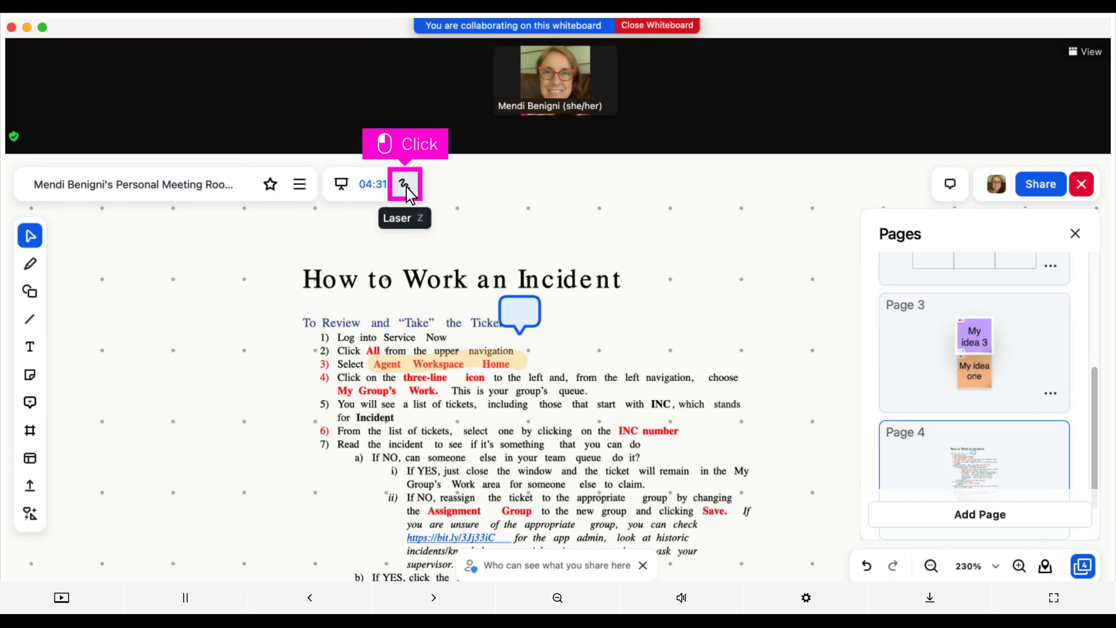
Point at the incident document with the laser in brownish orange, and exit the laser
click(407, 187)
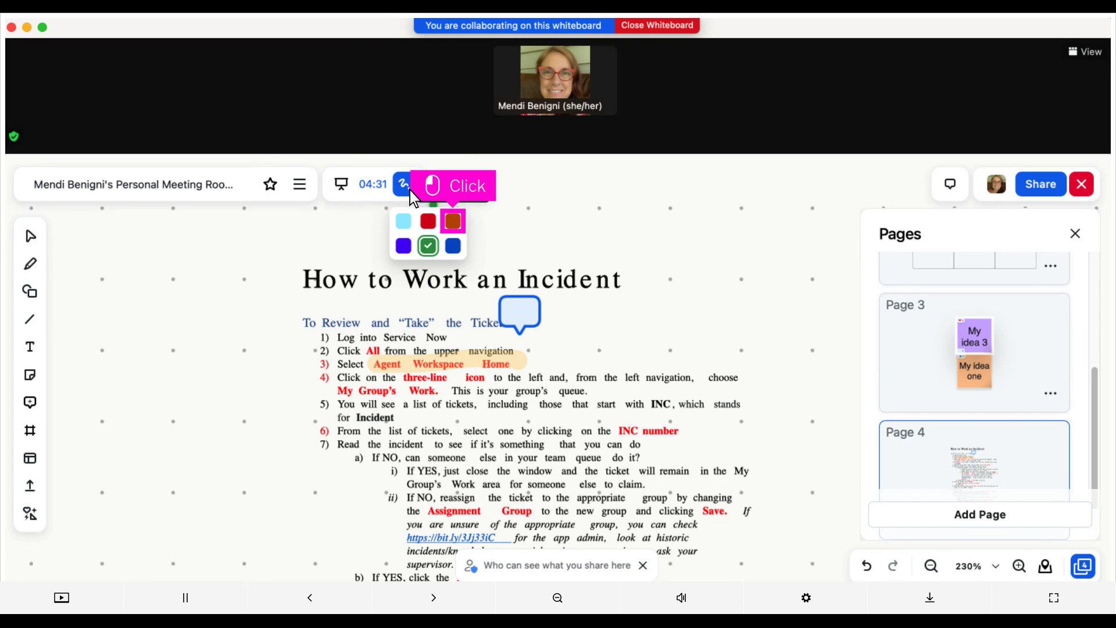
click(455, 225)
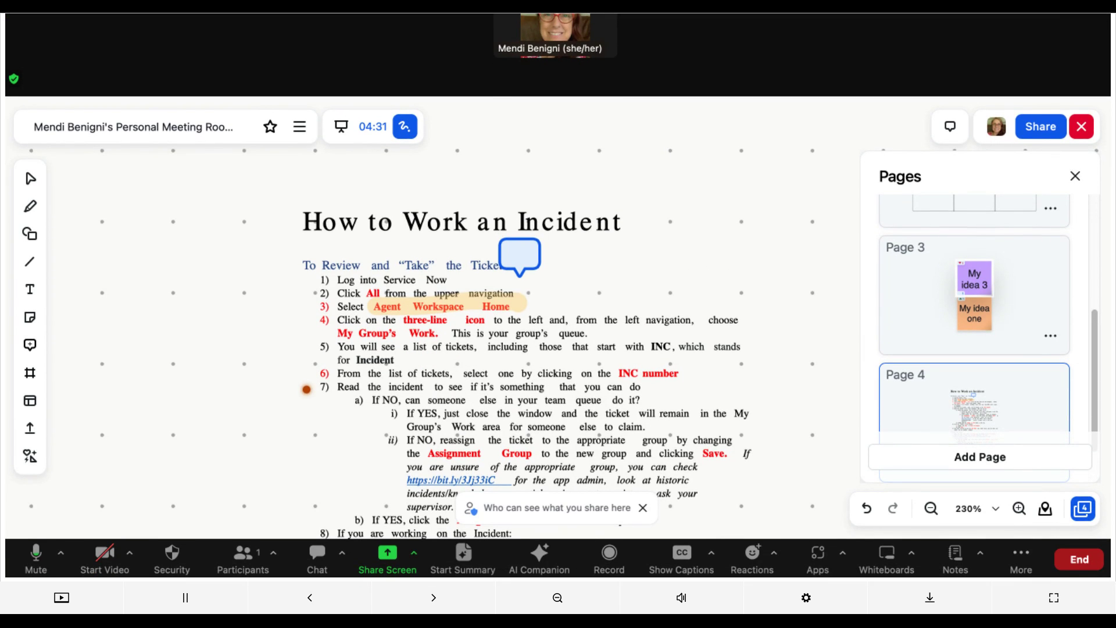
key(Escape)
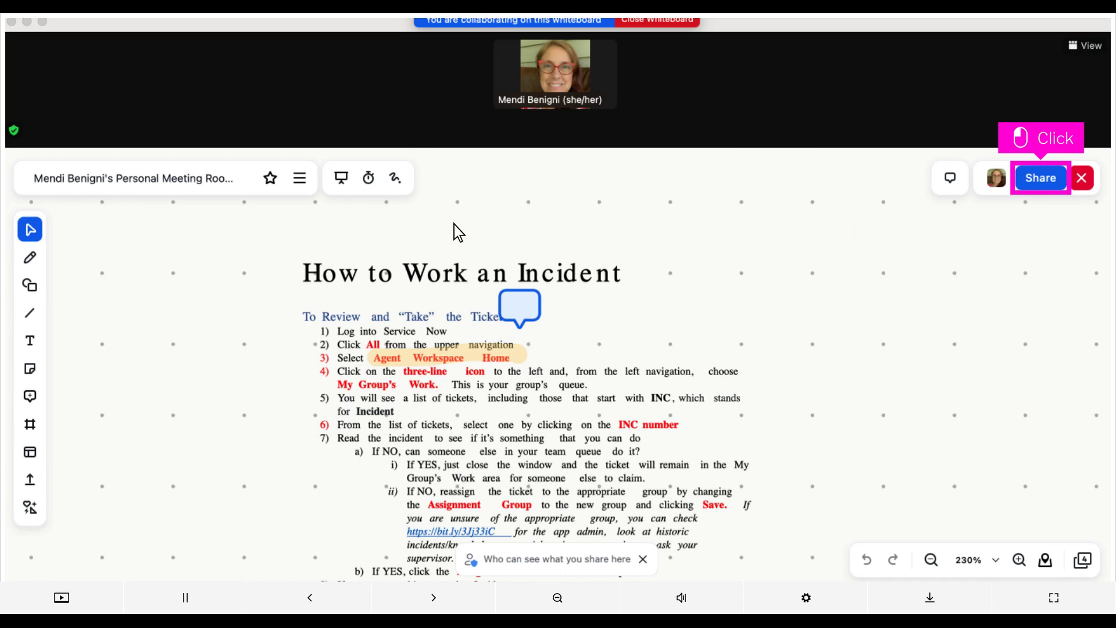
Set the whiteboard's link access to Anyone at College of Charleston in the sharing settings
click(1042, 181)
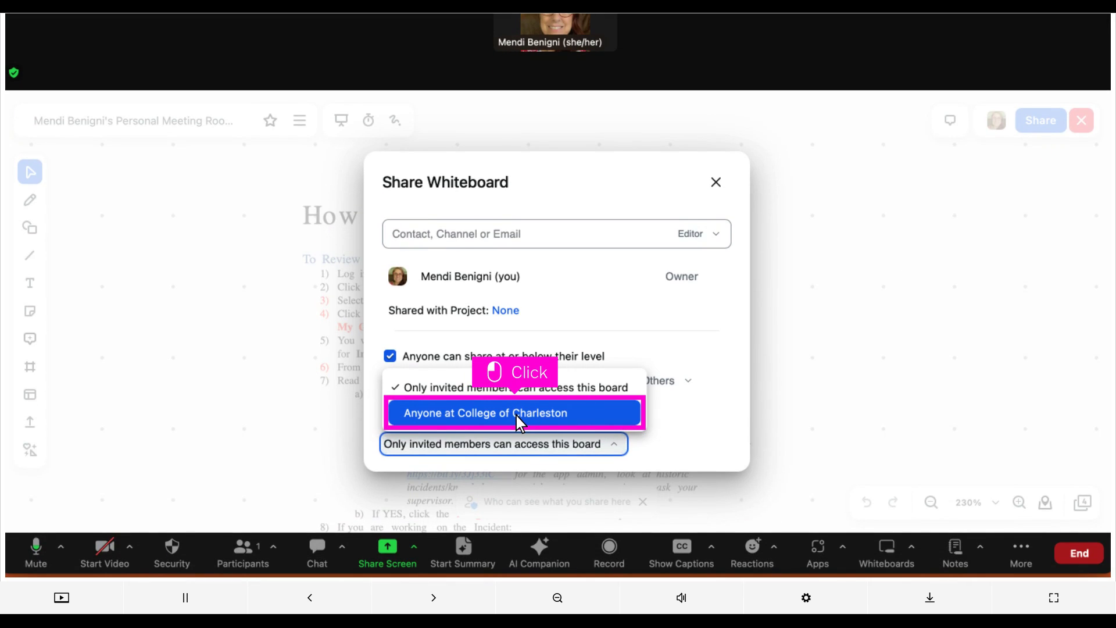
click(516, 416)
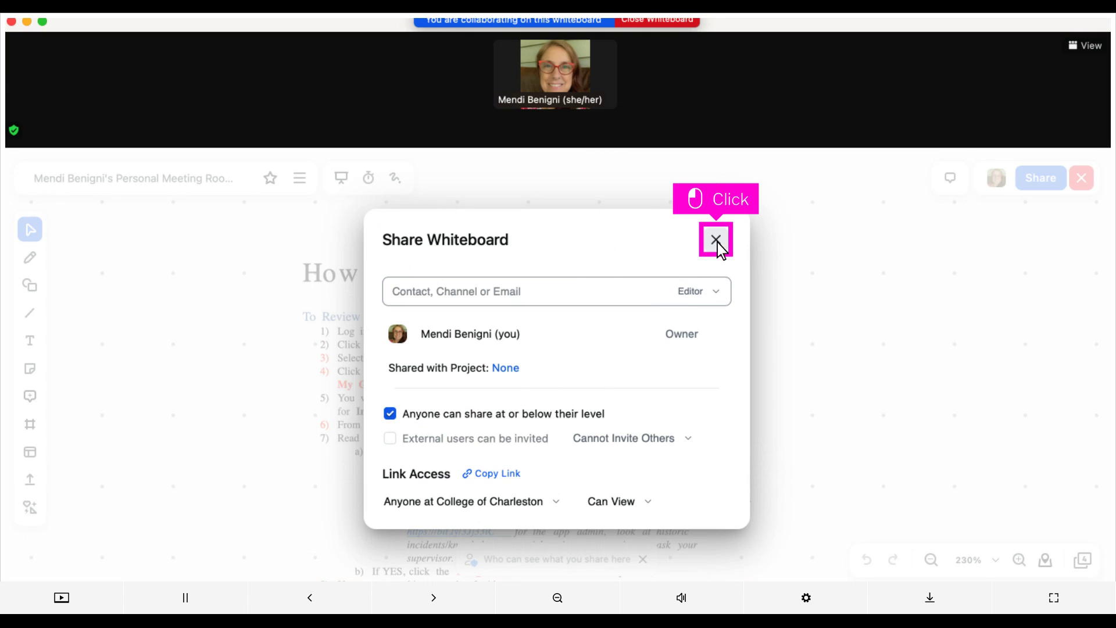
click(716, 240)
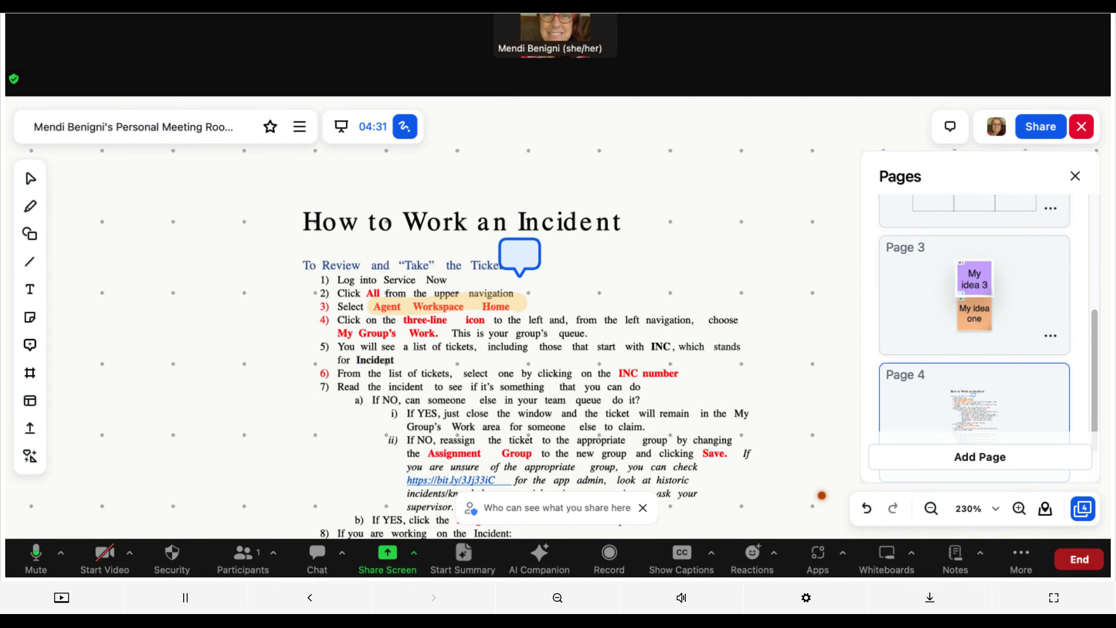